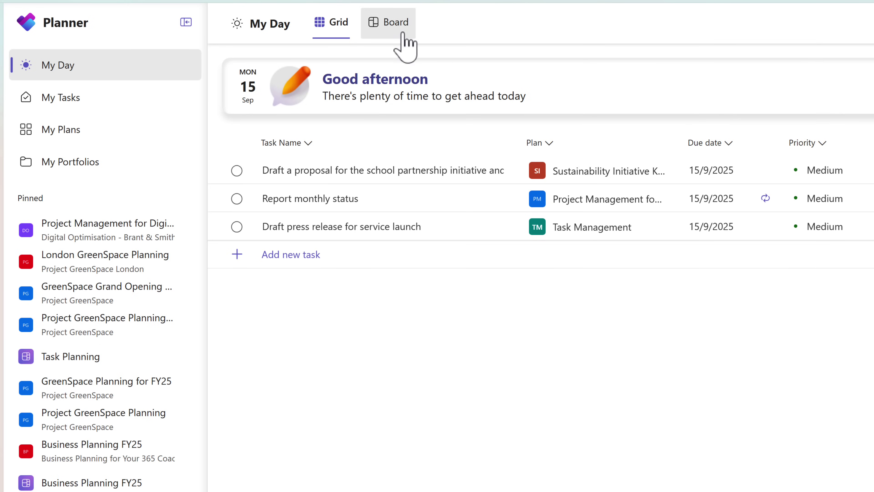
Show My Day as a board, grouping the cards by plan and then by progress
{"action": "left_click", "coordinate": [396, 23]}
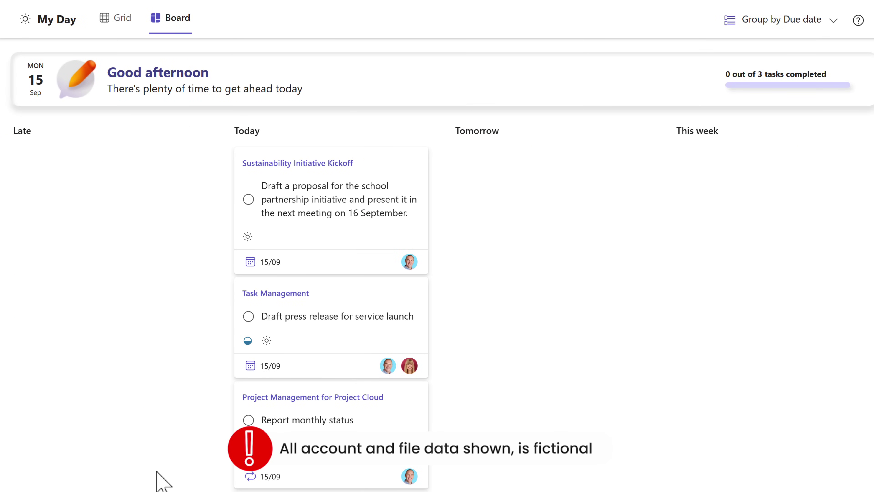
{"action": "scroll", "coordinate": [463, 169], "scroll_direction": "right", "scroll_amount": 1}
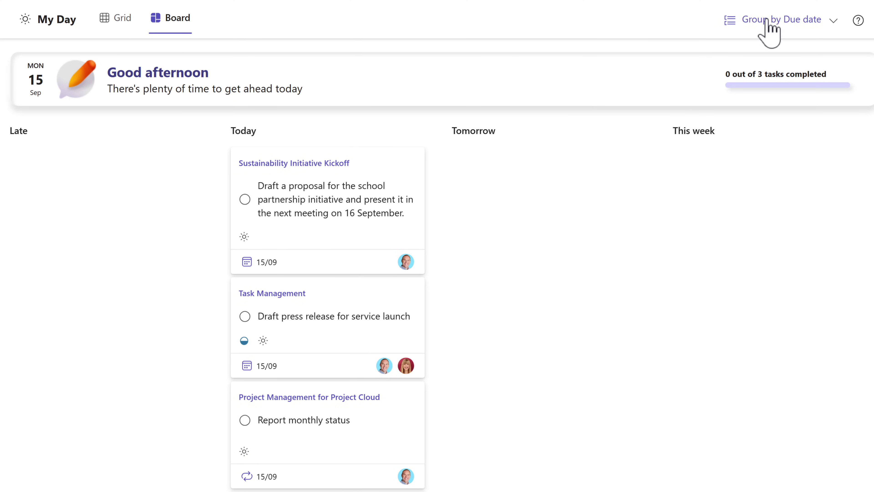
{"action": "left_click", "coordinate": [779, 23]}
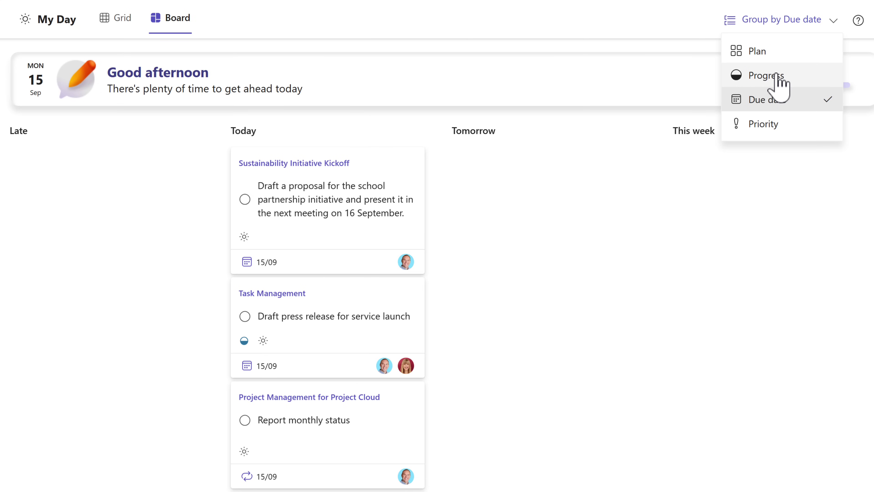
{"action": "left_click", "coordinate": [779, 51]}
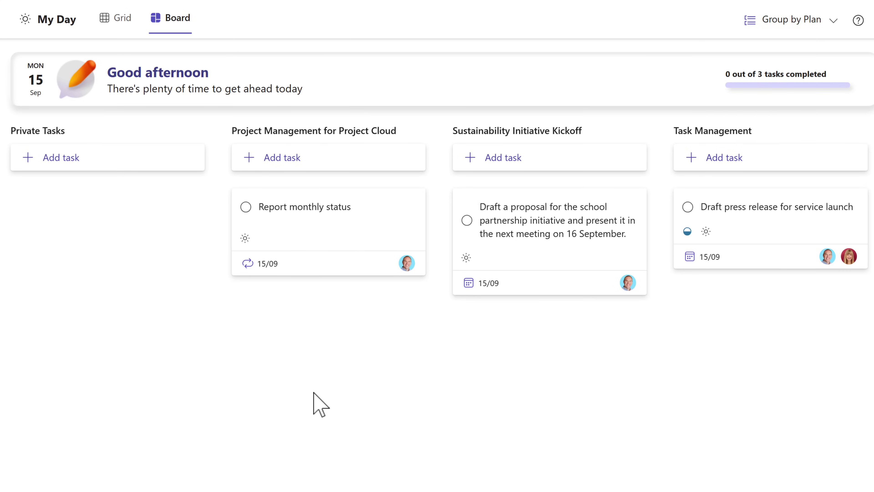
{"action": "left_click", "coordinate": [798, 22]}
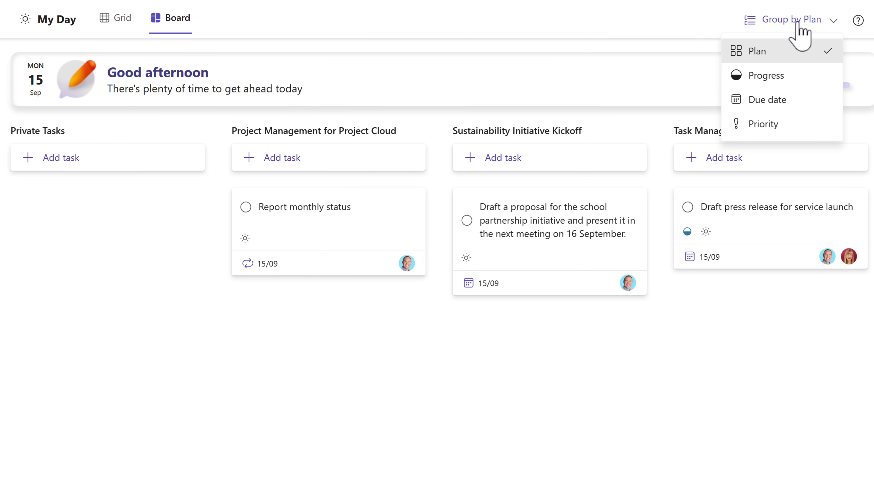
{"action": "left_click", "coordinate": [778, 75]}
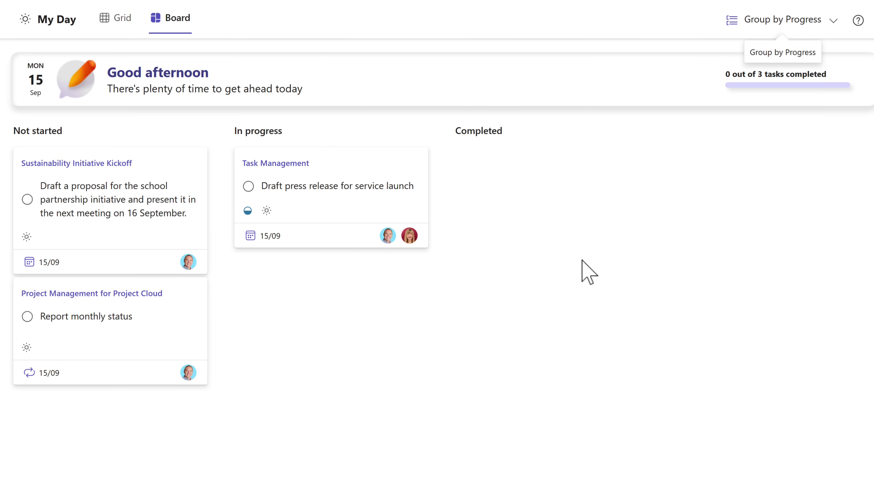
Move the Report monthly status card through In progress into Completed
{"action": "left_click_drag", "start_coordinate": [91, 305], "coordinate": [330, 303]}
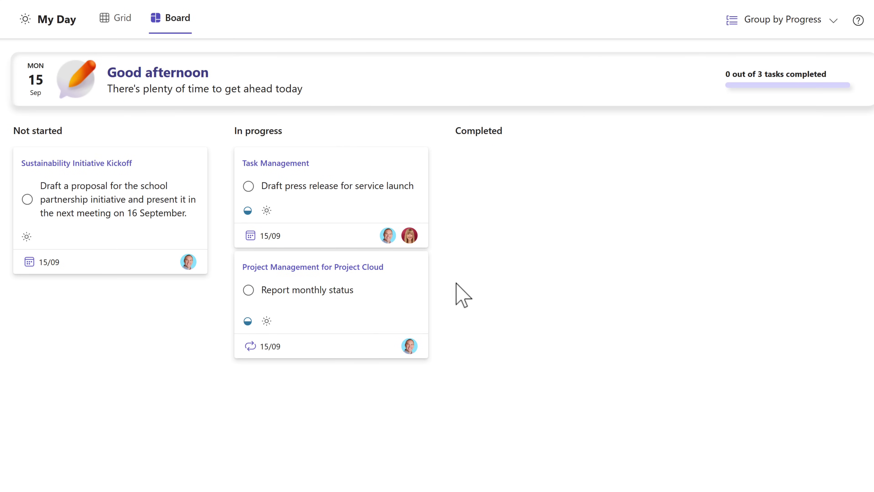
{"action": "left_click_drag", "start_coordinate": [269, 279], "coordinate": [506, 227]}
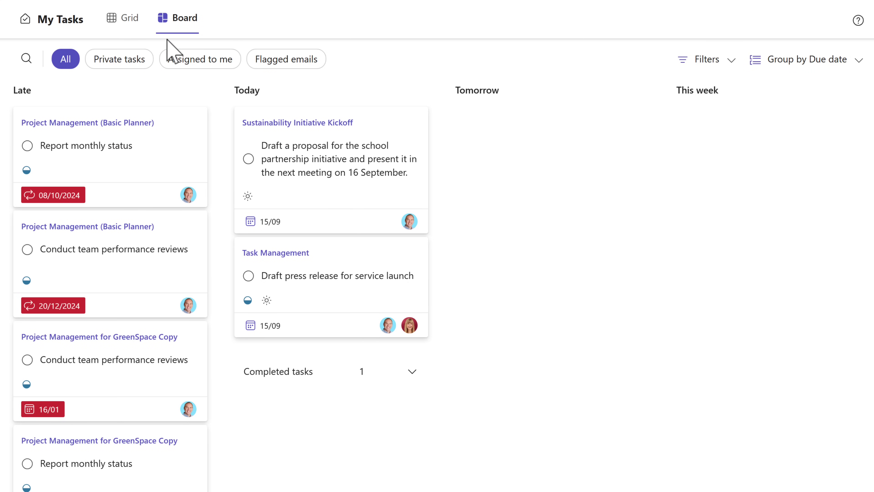
Toggle My Tasks between grid and board and try the Private, Assigned to me and Flagged emails filters
{"action": "left_click", "coordinate": [137, 29]}
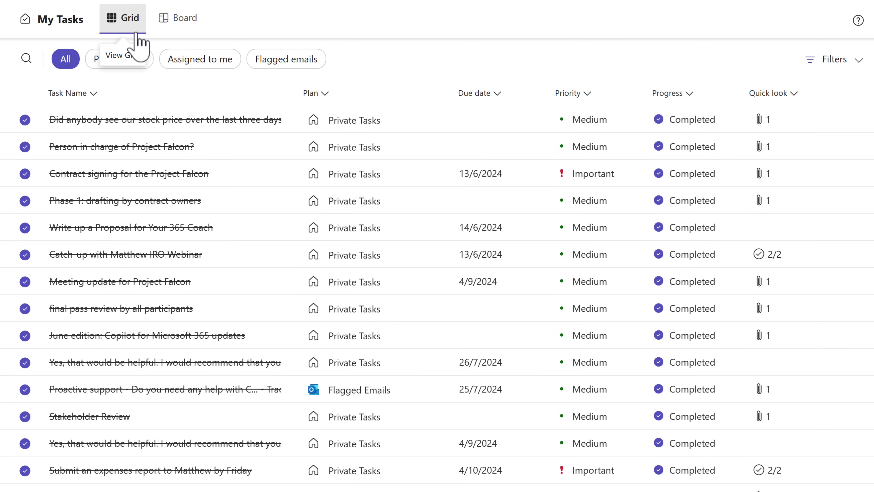
{"action": "left_click", "coordinate": [173, 30]}
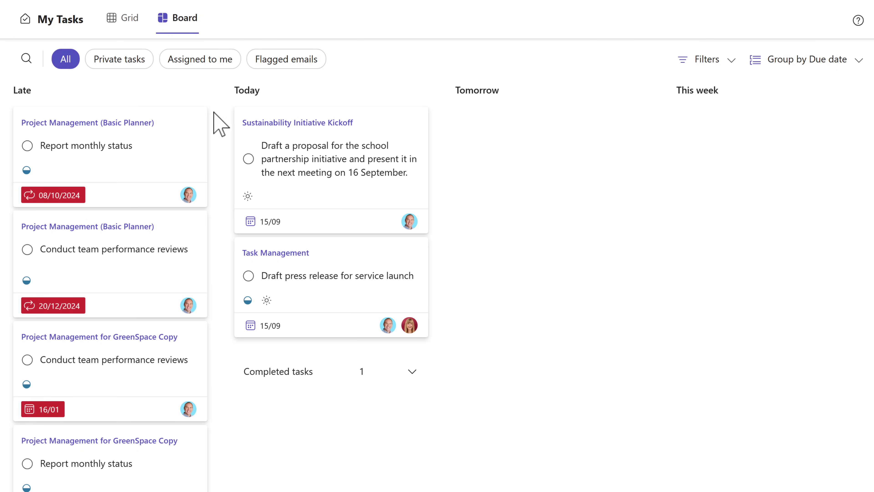
{"action": "left_click", "coordinate": [135, 64]}
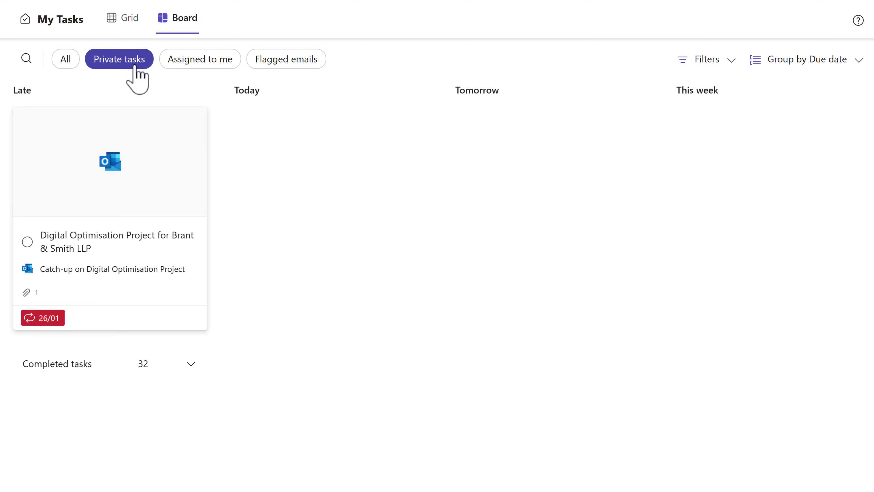
{"action": "left_click", "coordinate": [216, 64]}
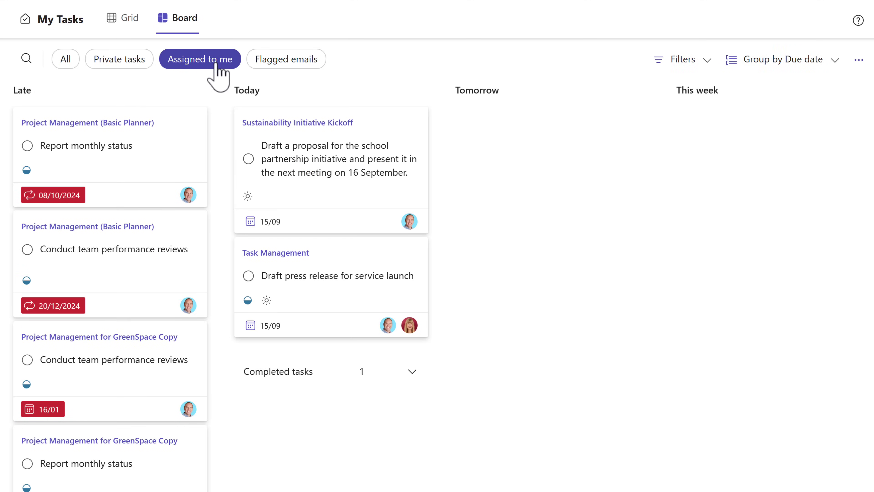
{"action": "left_click", "coordinate": [273, 65]}
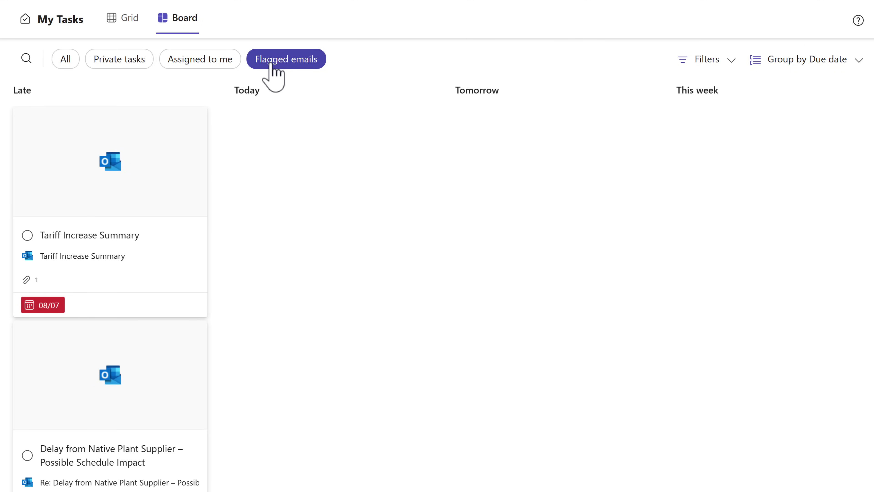
Show the Assigned to me tasks grouped by plan
{"action": "left_click", "coordinate": [209, 66]}
{"action": "left_click", "coordinate": [780, 69]}
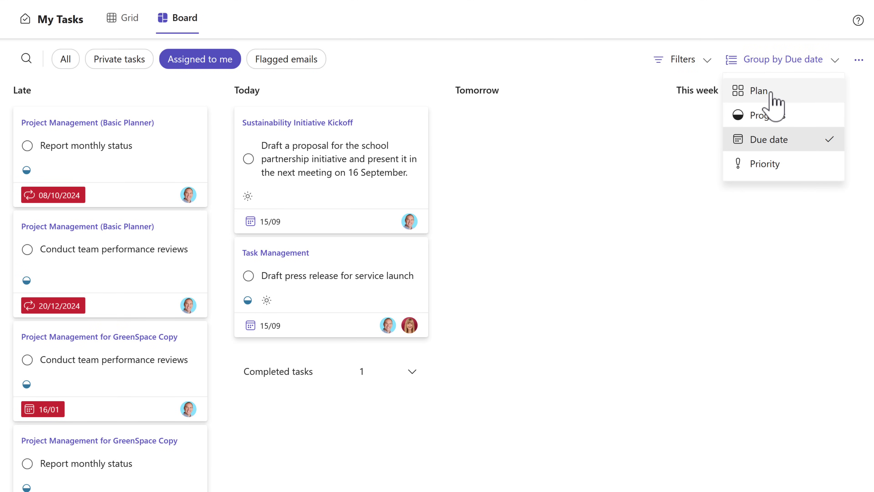
{"action": "left_click", "coordinate": [759, 91]}
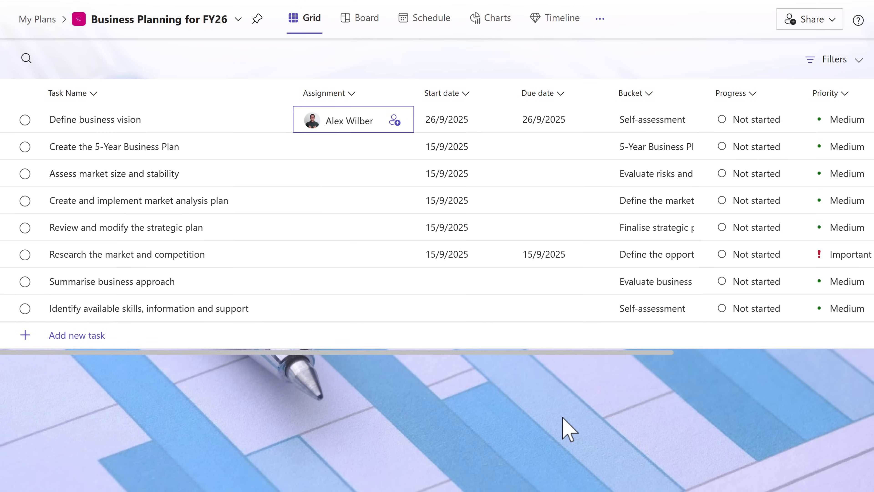
Bulk-assign the seven selected FY26 tasks to the same team member from the right-click Assignment menu
{"action": "left_click_drag", "start_coordinate": [367, 156], "coordinate": [358, 286]}
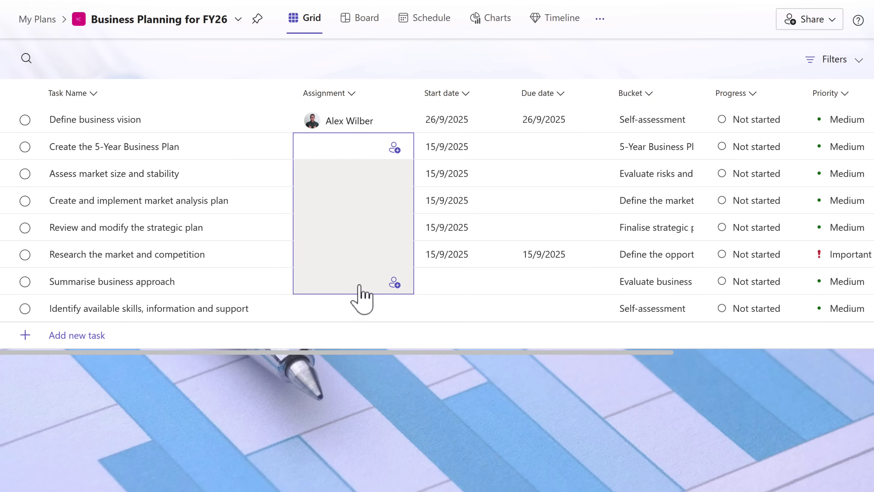
{"action": "right_click", "coordinate": [376, 181]}
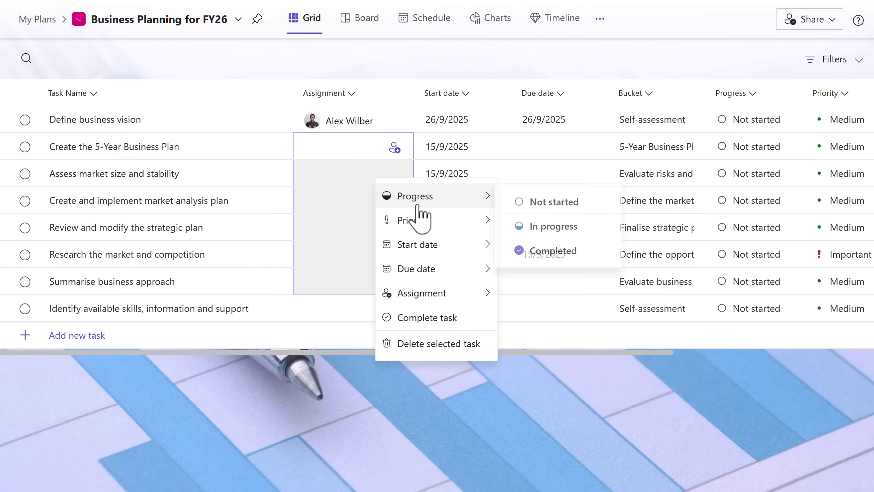
{"action": "mouse_move", "coordinate": [437, 297]}
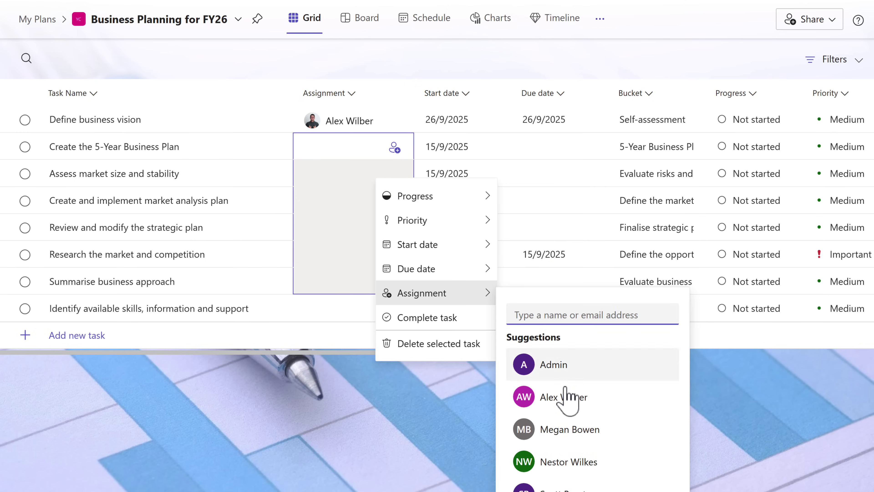
{"action": "left_click", "coordinate": [569, 411]}
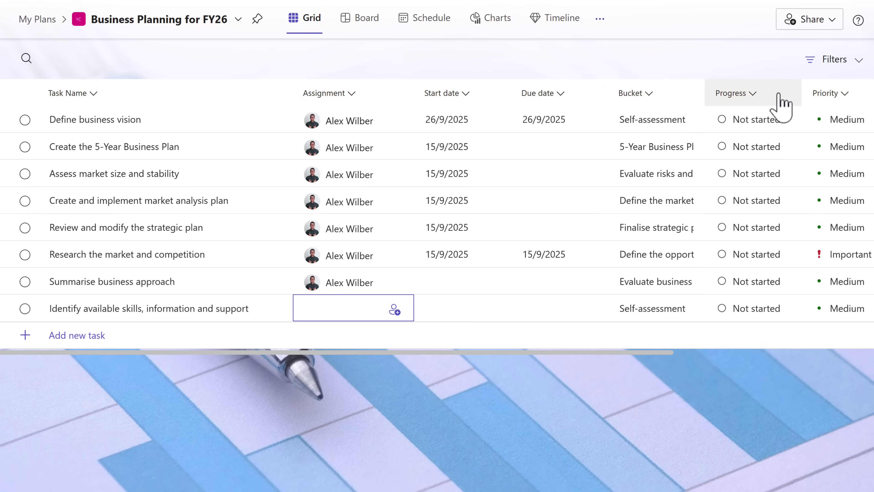
Move the Progress column beside Assignment and set Define business vision to In progress
{"action": "mouse_move", "coordinate": [779, 94]}
{"action": "left_mouse_down"}
{"action": "mouse_move", "coordinate": [406, 93]}
{"action": "mouse_move", "coordinate": [422, 97]}
{"action": "left_mouse_up"}
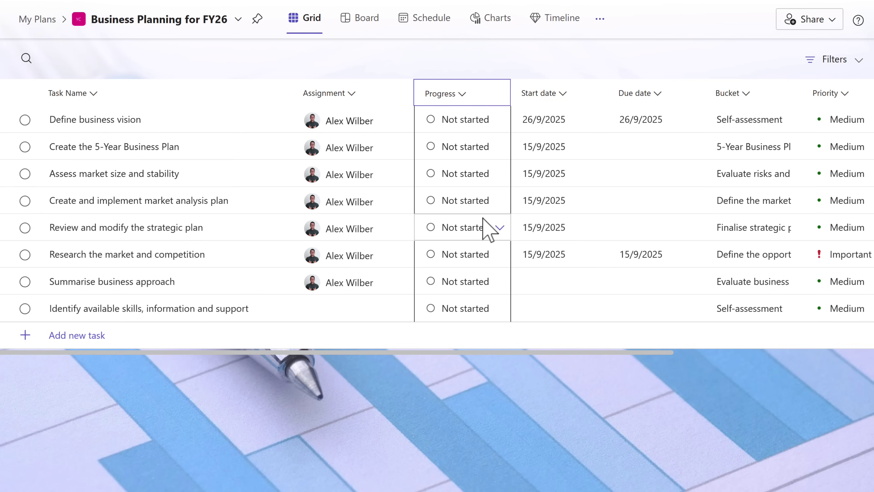
{"action": "left_click", "coordinate": [496, 122]}
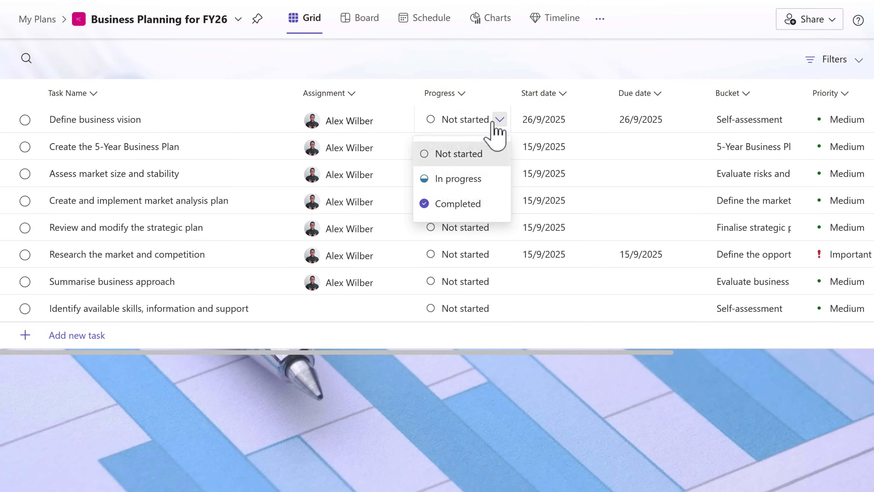
{"action": "left_click", "coordinate": [471, 180]}
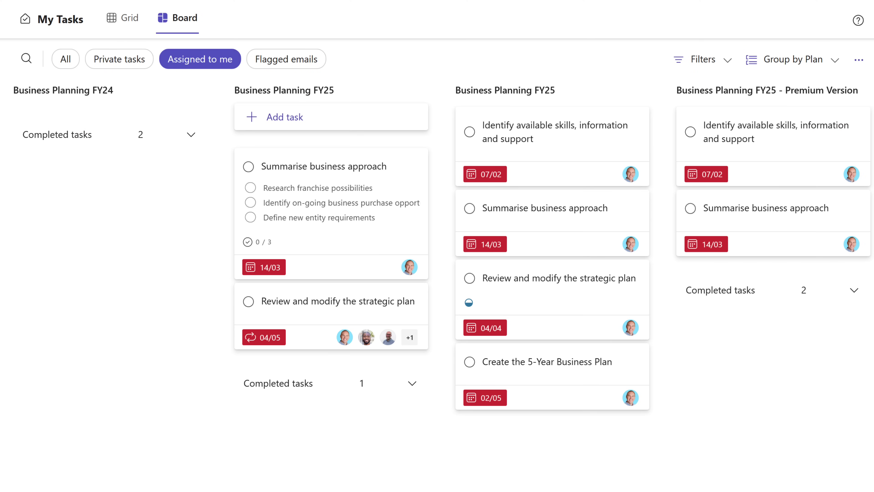
Switch My Tasks to the grid and move the Due date column left beside Plan
{"action": "left_click", "coordinate": [123, 20]}
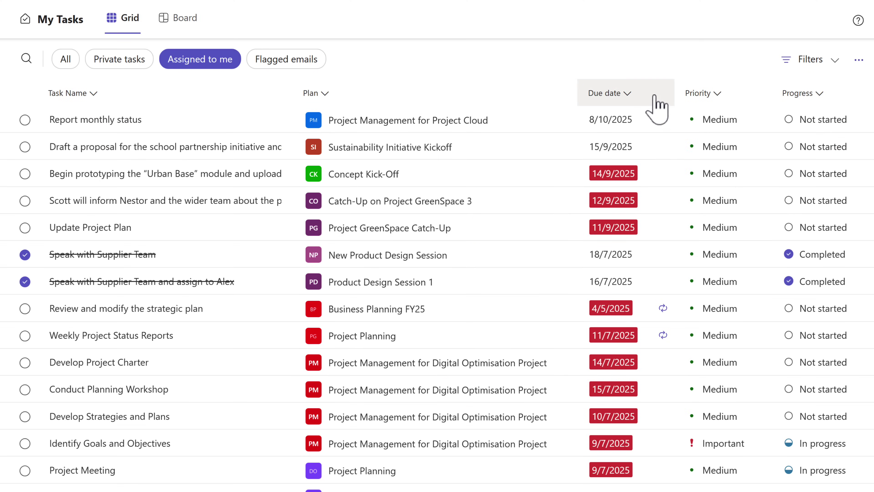
{"action": "left_click_drag", "start_coordinate": [652, 98], "coordinate": [310, 105]}
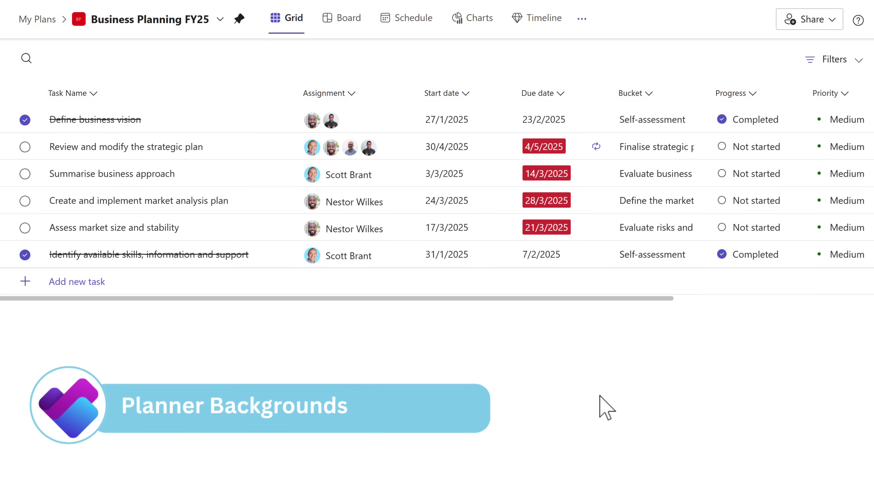
Give Business Planning FY25 a green triangle background in plan details, then view it as a board
{"action": "left_click", "coordinate": [220, 19]}
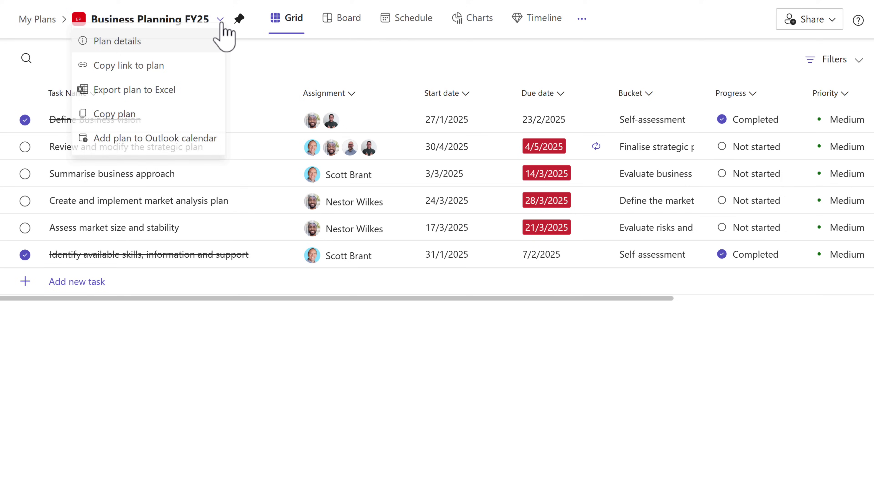
{"action": "left_click", "coordinate": [181, 44]}
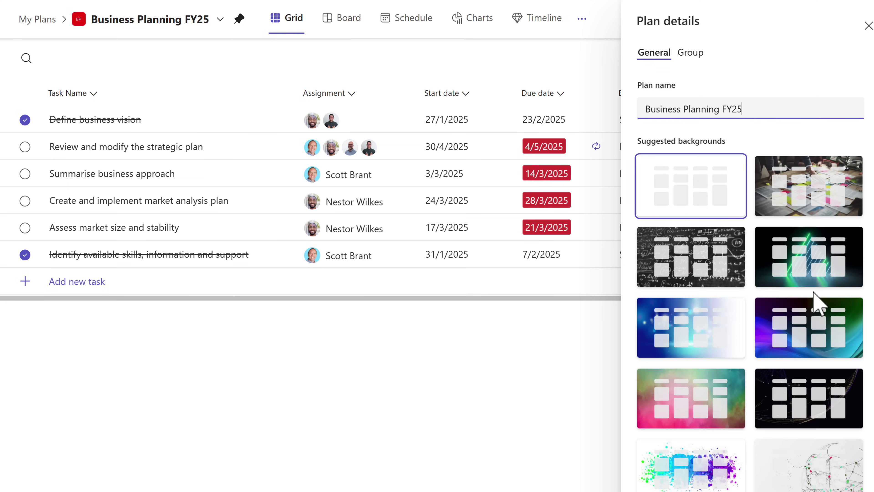
{"action": "scroll", "coordinate": [777, 348], "scroll_direction": "down", "scroll_amount": 3}
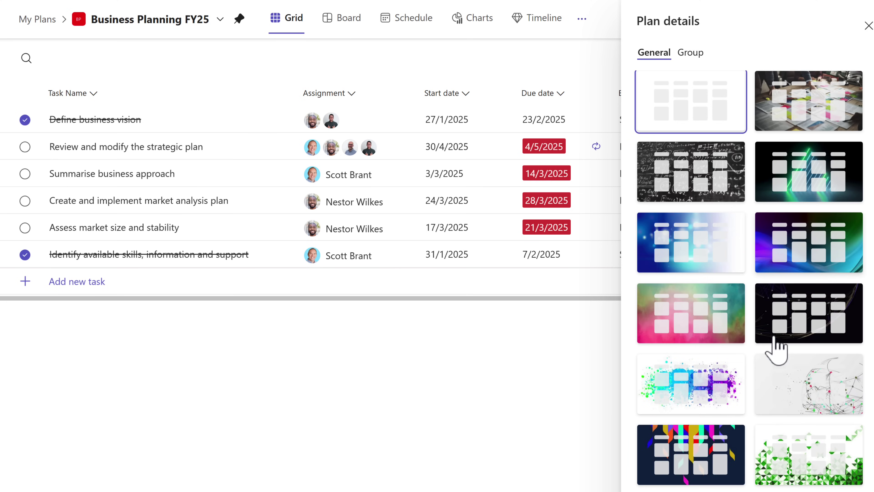
{"action": "left_click", "coordinate": [784, 456]}
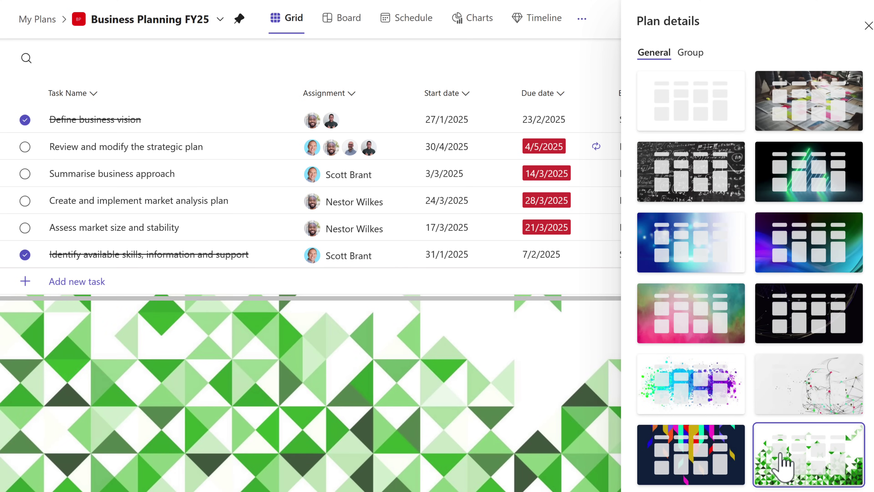
{"action": "left_click", "coordinate": [867, 26]}
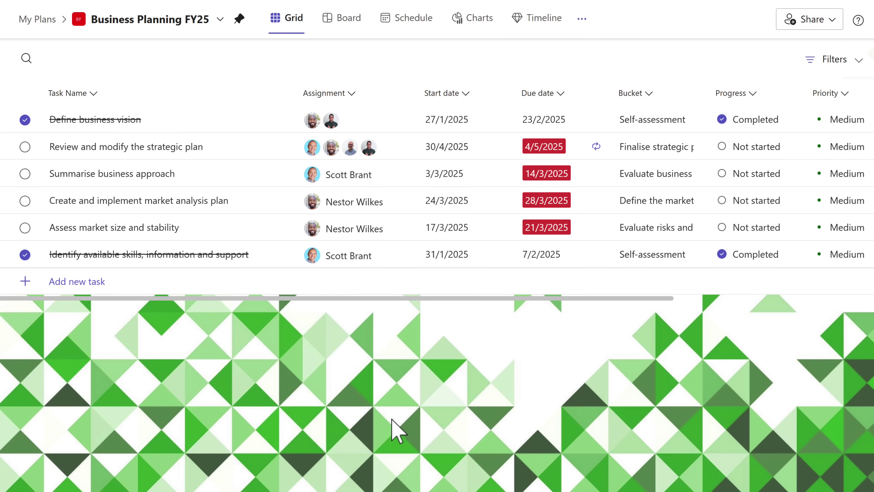
{"action": "left_click", "coordinate": [326, 24]}
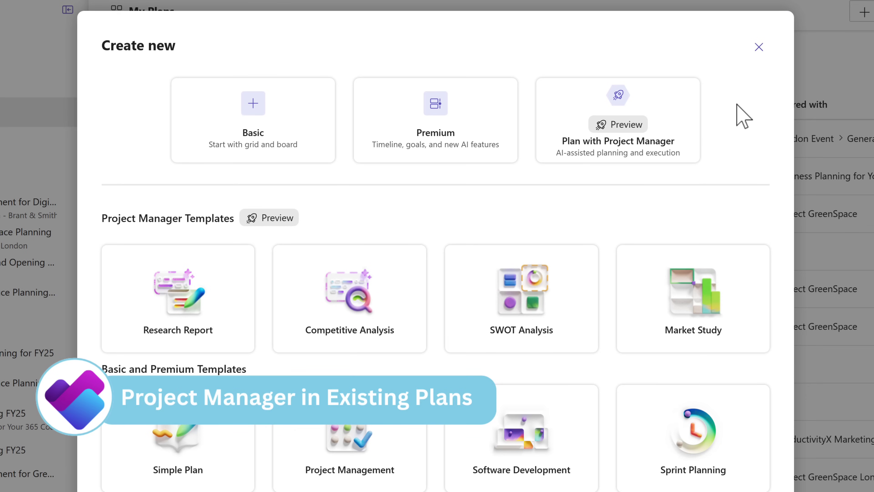
Preview the Research Report Project Manager template
{"action": "left_click", "coordinate": [196, 291]}
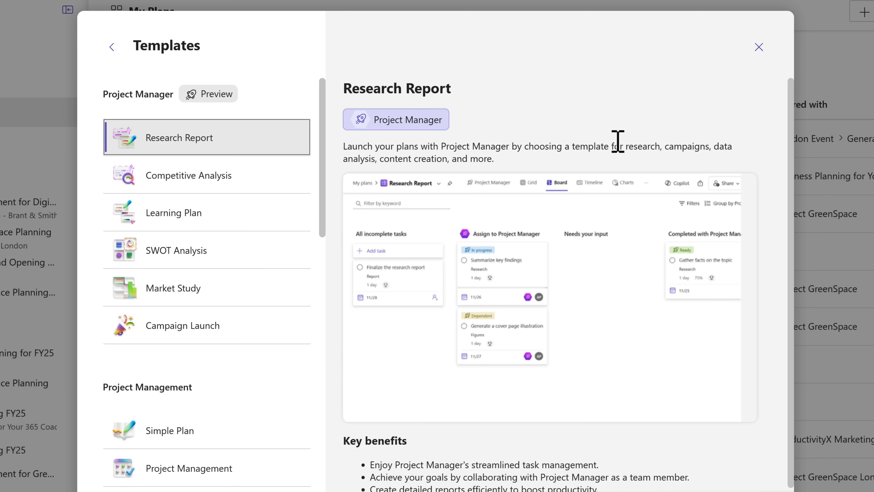
Close the templates dialog and open the Project Management for Digital Optimisation plan
{"action": "left_click", "coordinate": [759, 47]}
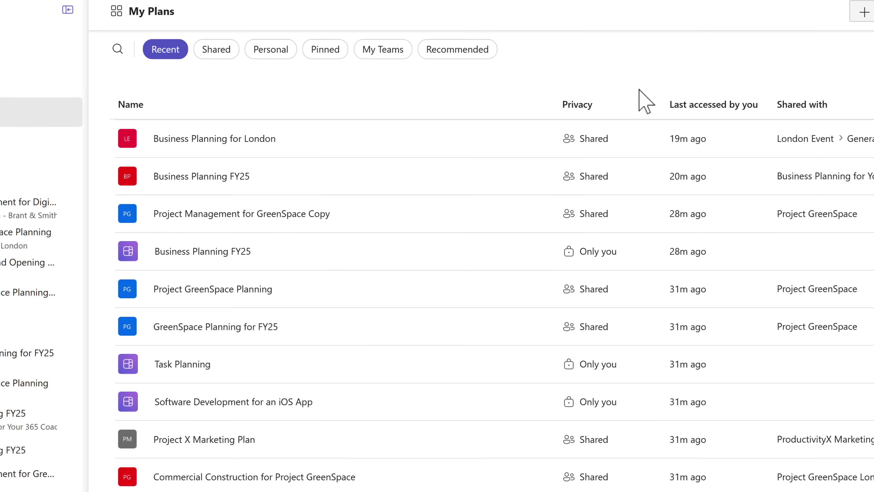
{"action": "left_click", "coordinate": [29, 207]}
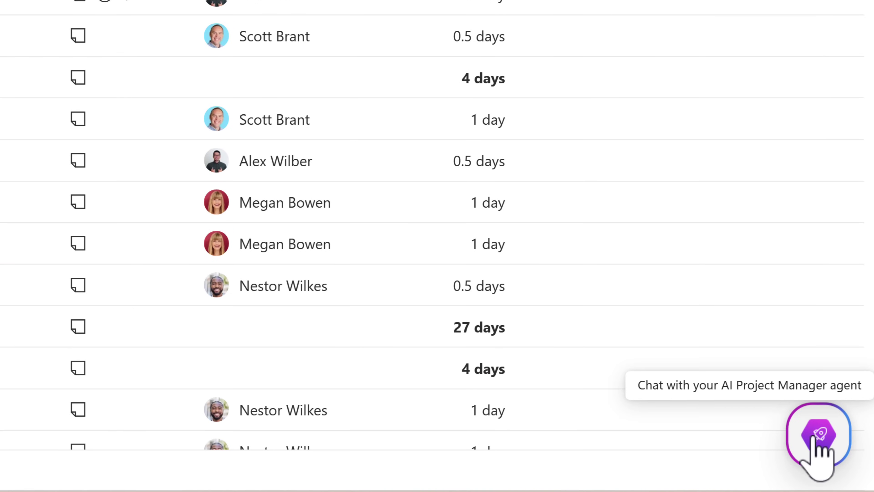
Open the Project Manager agent chat and read its answers on overdue tasks and heaviest workload
{"action": "left_click", "coordinate": [813, 449]}
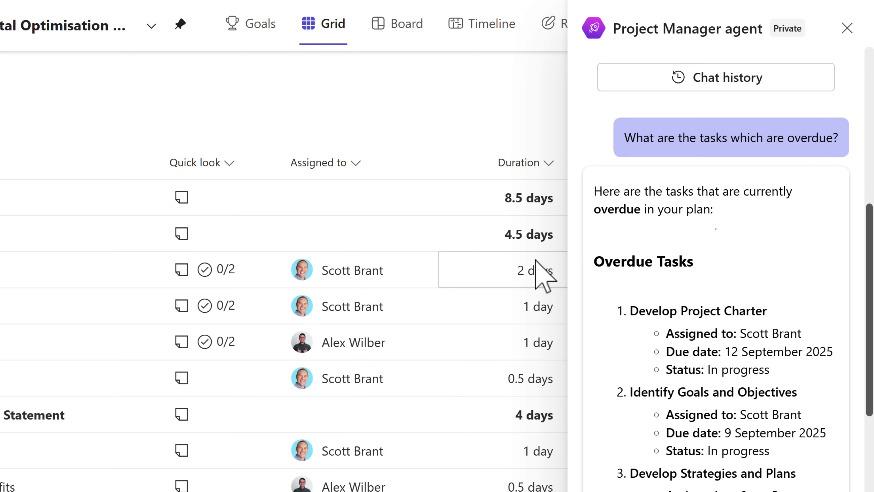
{"action": "scroll", "coordinate": [610, 468], "scroll_direction": "down", "scroll_amount": 3}
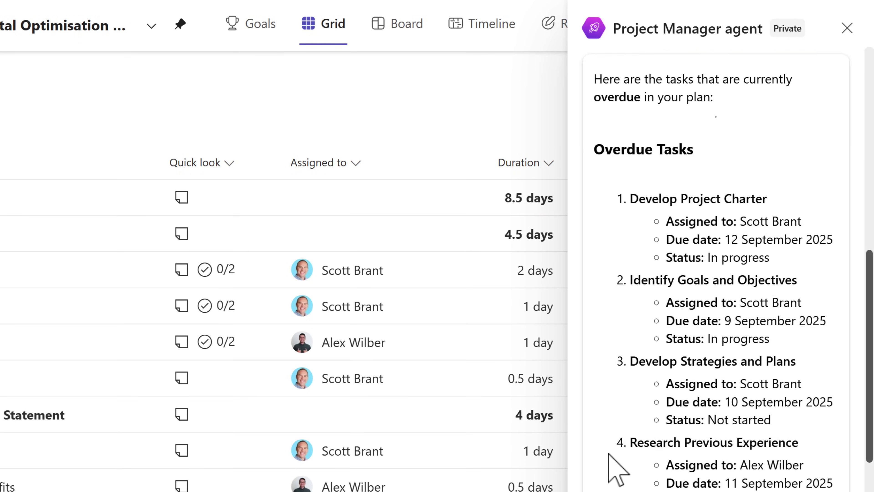
{"action": "scroll", "coordinate": [616, 470], "scroll_direction": "down", "scroll_amount": 5}
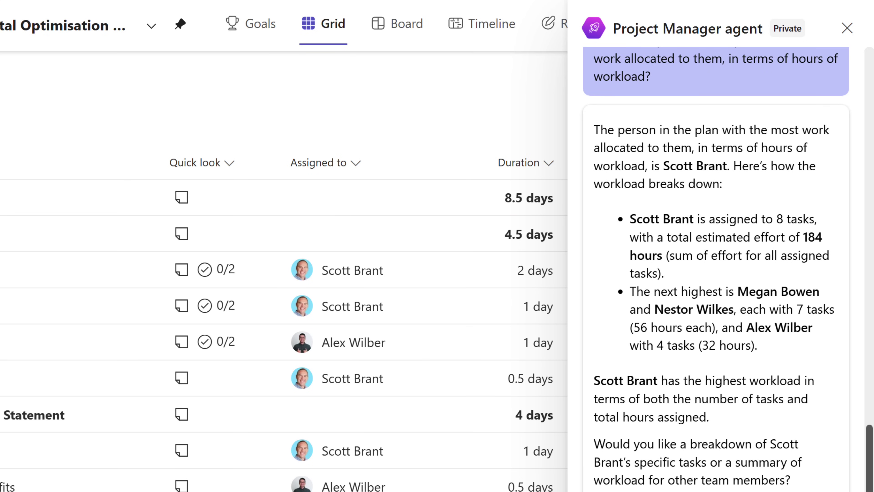
Ask the agent for a breakdown of hours per person
{"action": "left_click", "coordinate": [793, 456]}
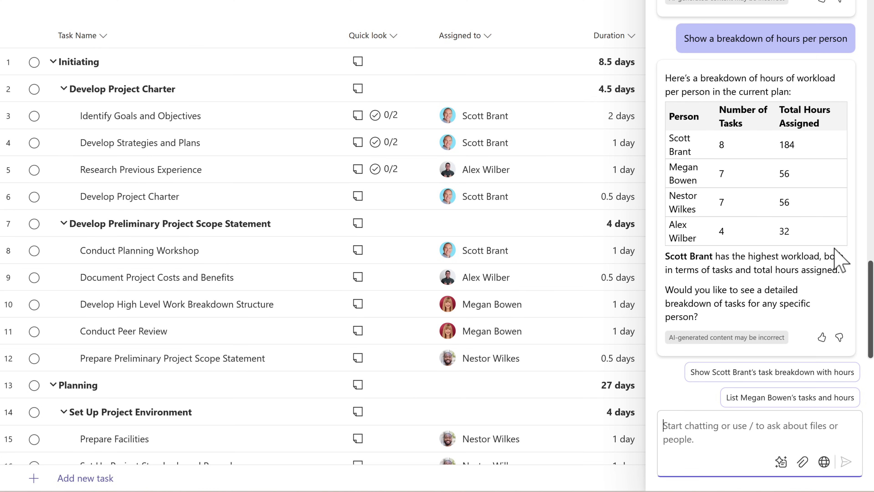
Paste the Contract Closure task-creation prompt into the agent chat and send it
{"action": "type", "text": "Create a Set of Tasks for Contract Closure, which reviews the Contract Deliverables and sign's off for payment."}
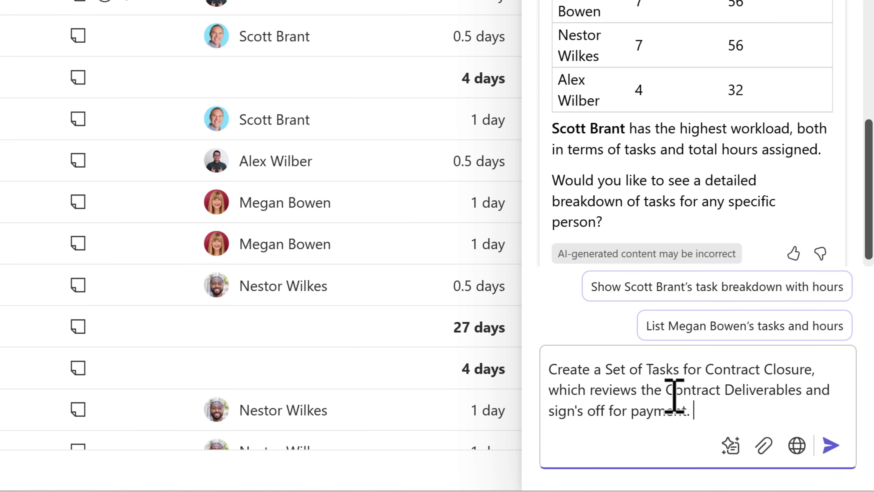
{"action": "left_click", "coordinate": [831, 445]}
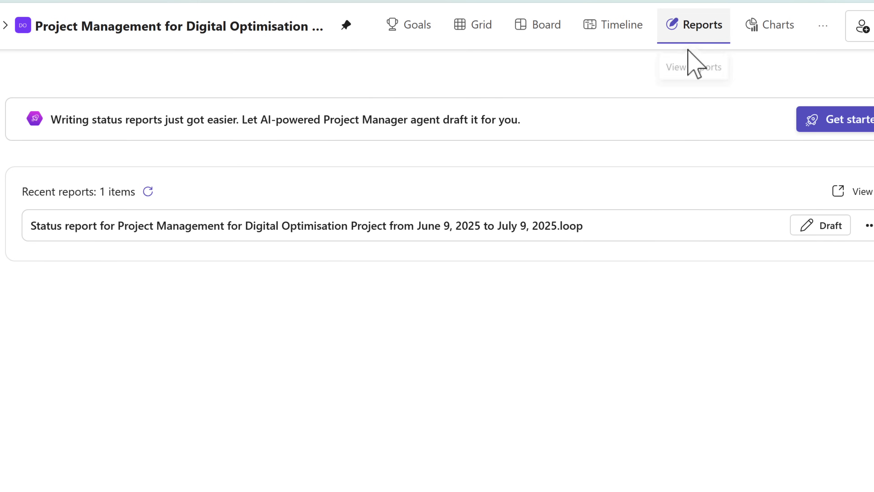
Start an AI status report with period Last month, describe its coverage, and generate it
{"action": "left_click", "coordinate": [844, 127]}
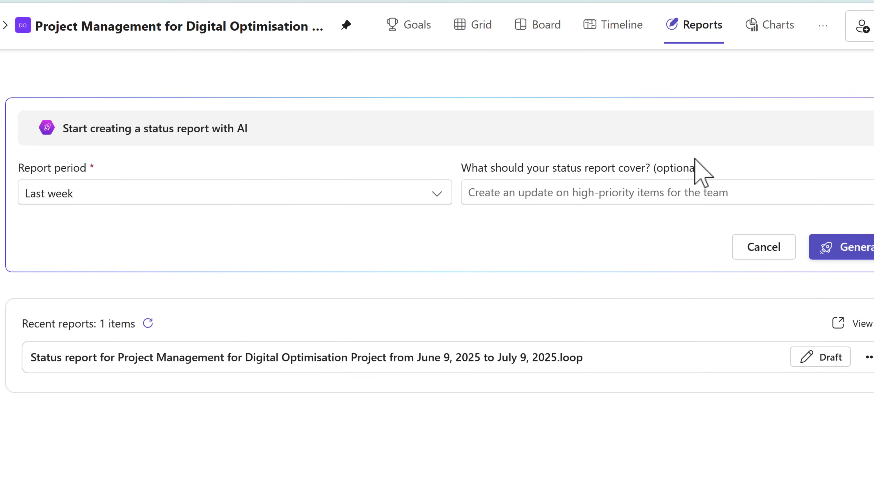
{"action": "left_click", "coordinate": [435, 194]}
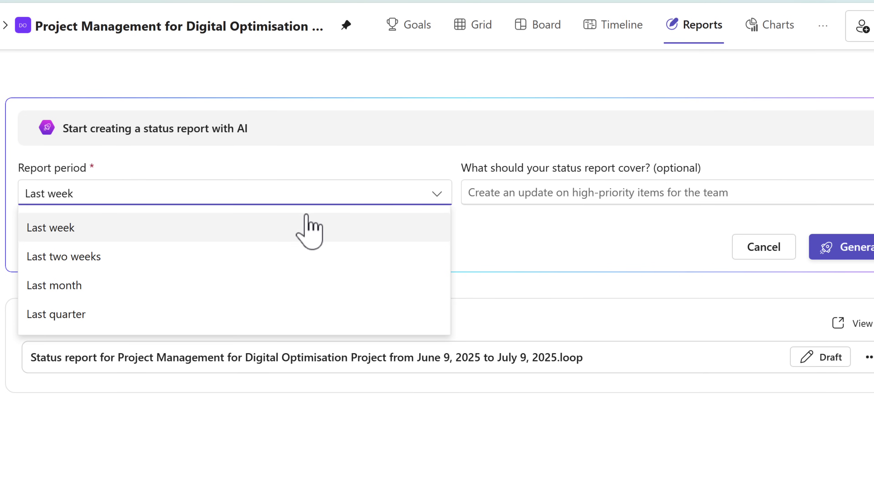
{"action": "left_click", "coordinate": [229, 283]}
{"action": "left_click", "coordinate": [610, 199]}
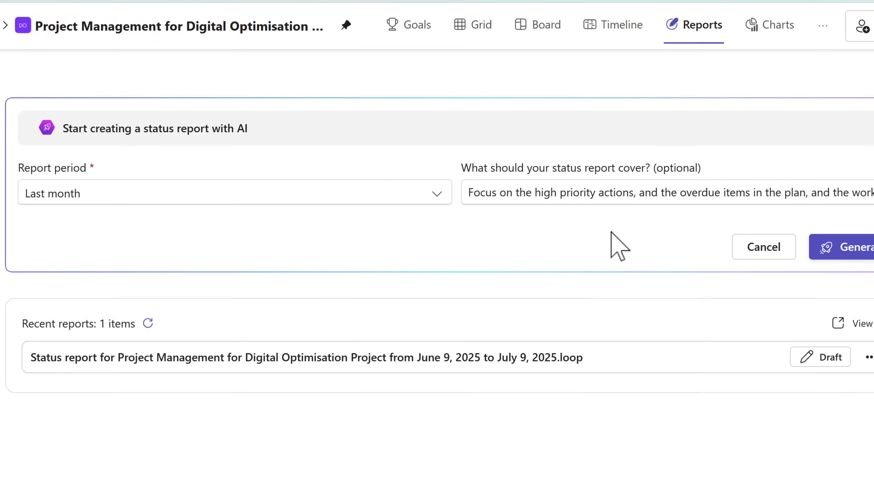
{"action": "left_click", "coordinate": [839, 249]}
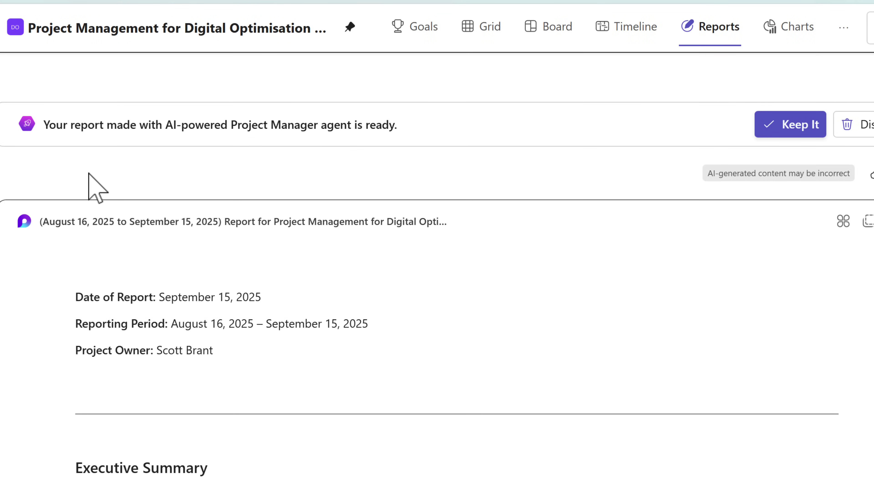
Review the August 16–September 15 report's summary, pie chart, Gantt chart and challenges
{"action": "left_click", "coordinate": [90, 354]}
{"action": "scroll", "coordinate": [82, 357], "scroll_direction": "down", "scroll_amount": 6}
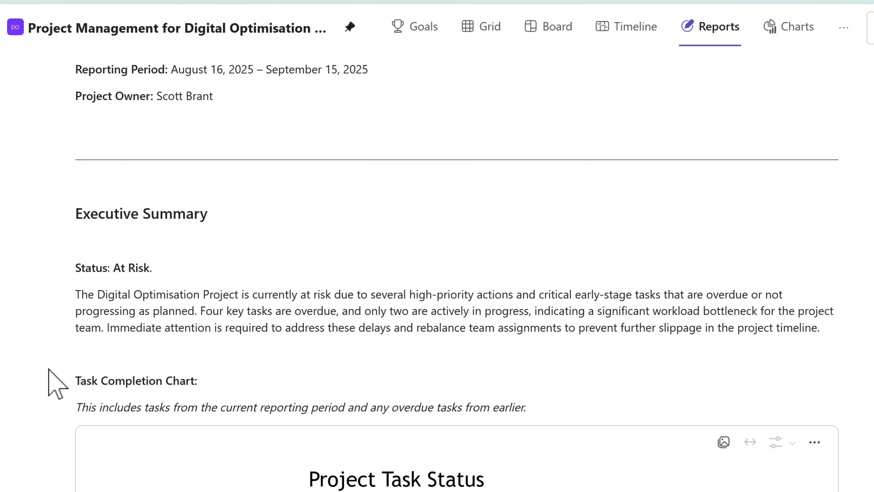
{"action": "scroll", "coordinate": [41, 386], "scroll_direction": "down", "scroll_amount": 7}
{"action": "scroll", "coordinate": [41, 388], "scroll_direction": "down", "scroll_amount": 10}
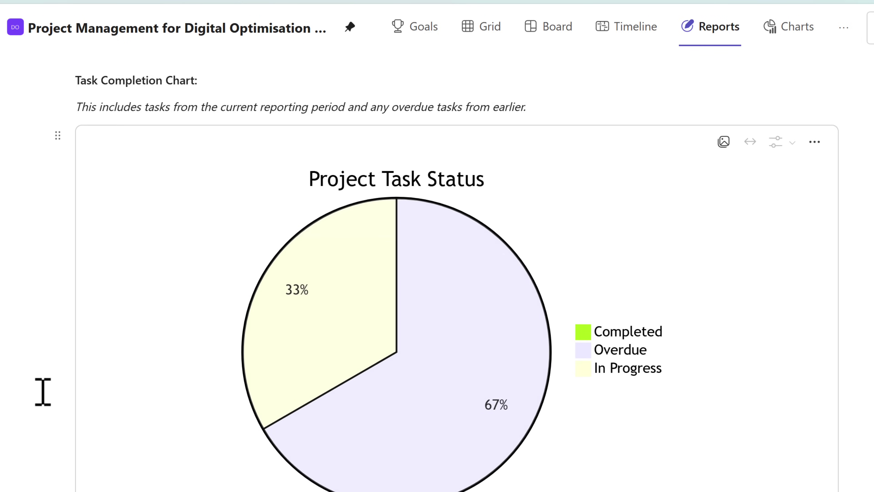
{"action": "scroll", "coordinate": [43, 391], "scroll_direction": "down", "scroll_amount": 4}
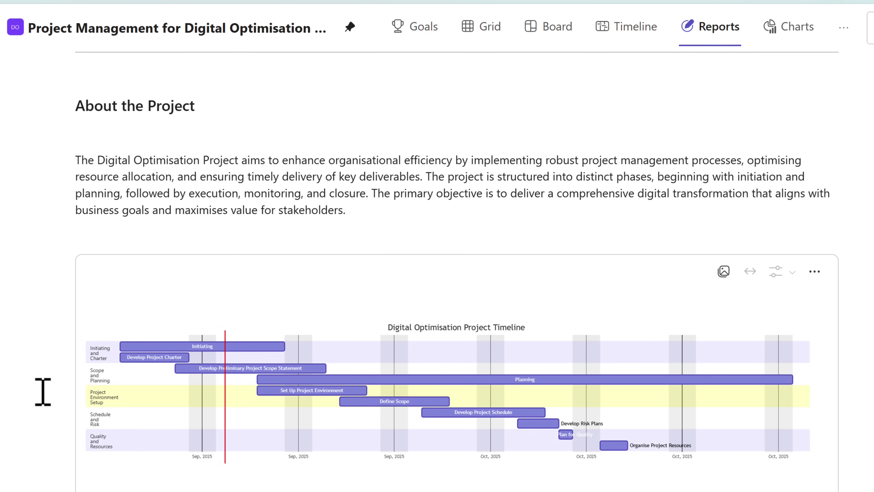
{"action": "scroll", "coordinate": [42, 391], "scroll_direction": "down", "scroll_amount": 20}
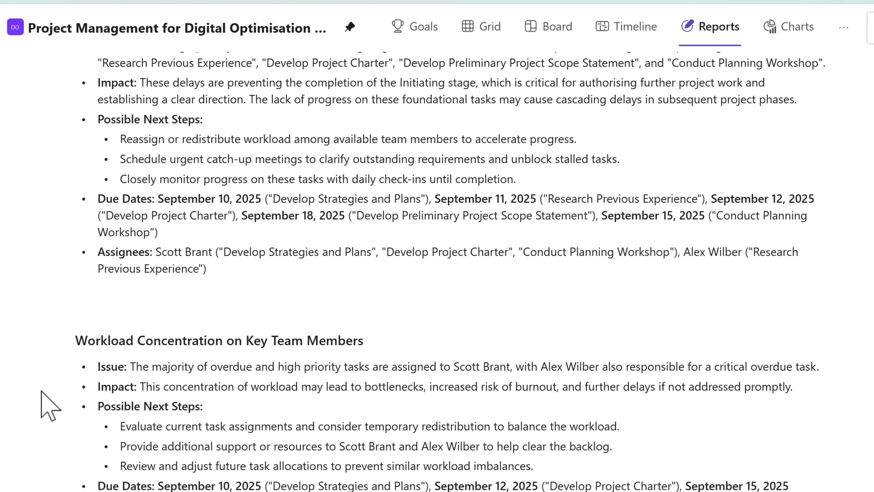
{"action": "scroll", "coordinate": [42, 391], "scroll_direction": "down", "scroll_amount": 1}
{"action": "scroll", "coordinate": [42, 392], "scroll_direction": "down", "scroll_amount": 9}
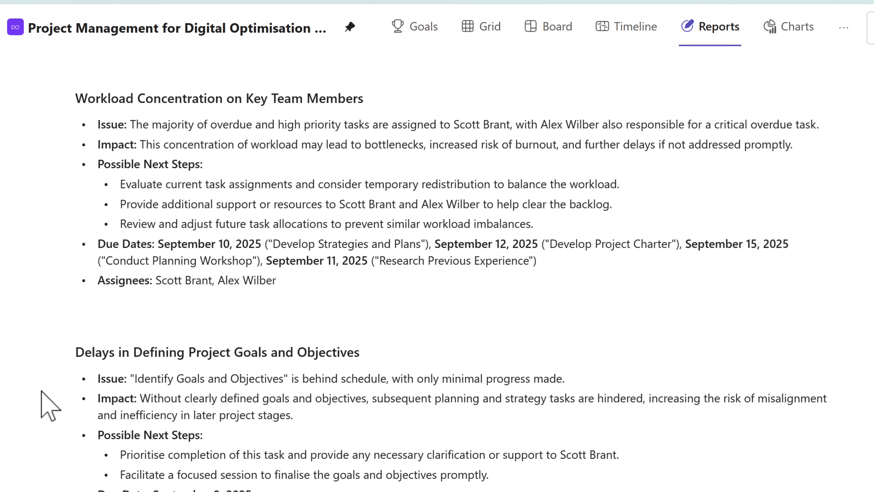
{"action": "scroll", "coordinate": [42, 391], "scroll_direction": "up", "scroll_amount": 9}
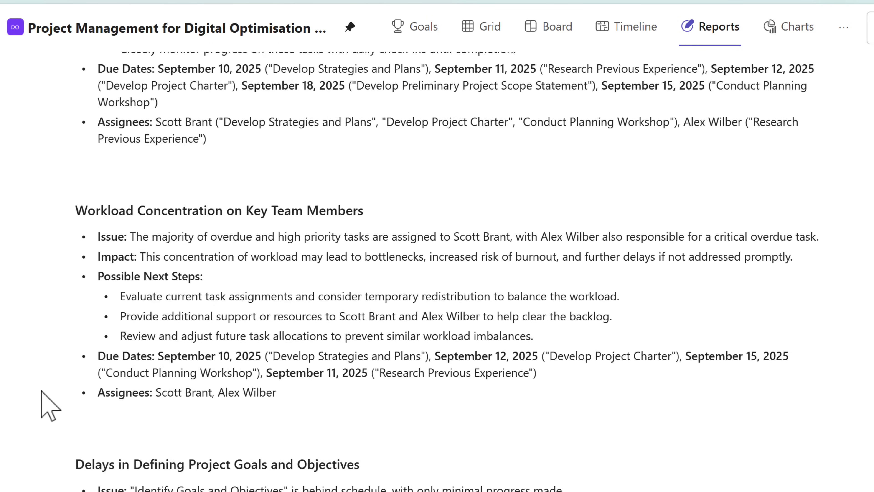
{"action": "scroll", "coordinate": [42, 392], "scroll_direction": "up", "scroll_amount": 20}
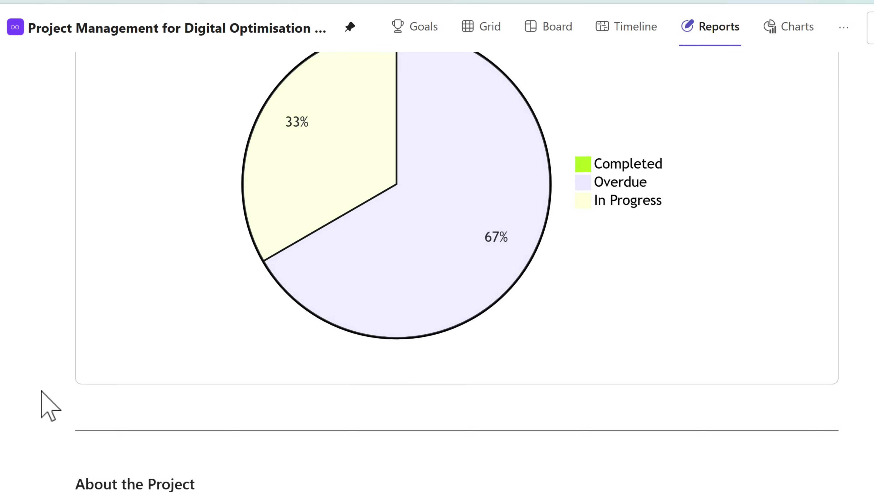
{"action": "scroll", "coordinate": [42, 392], "scroll_direction": "up", "scroll_amount": 15}
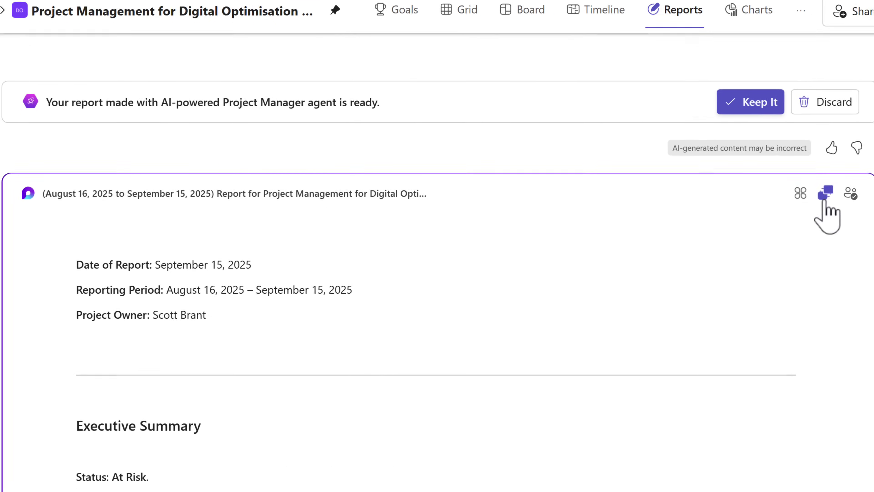
Copy the report's Loop component into a new Teams channel post and grant channel members access
{"action": "left_click", "coordinate": [825, 194]}
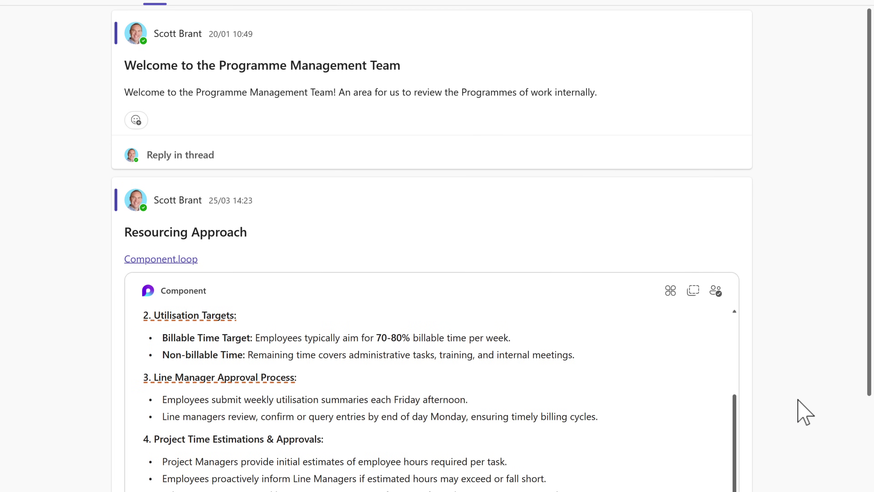
{"action": "left_click", "coordinate": [275, 460]}
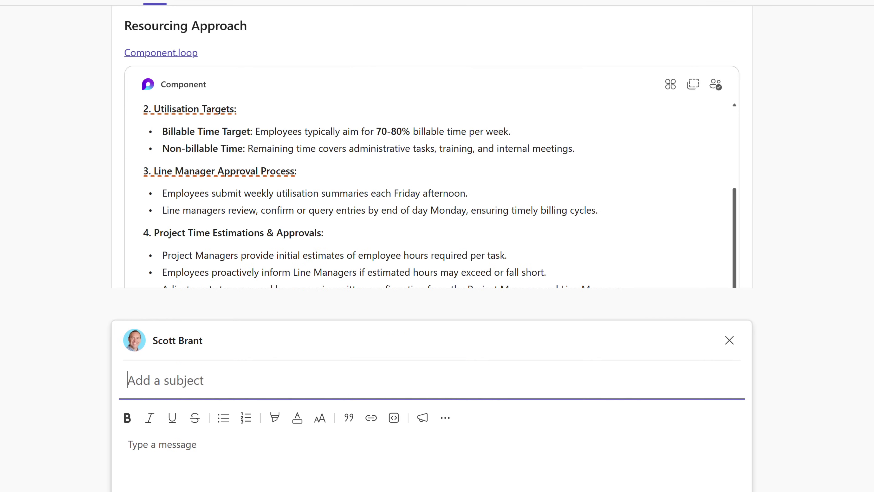
{"action": "key", "text": "ctrl+v"}
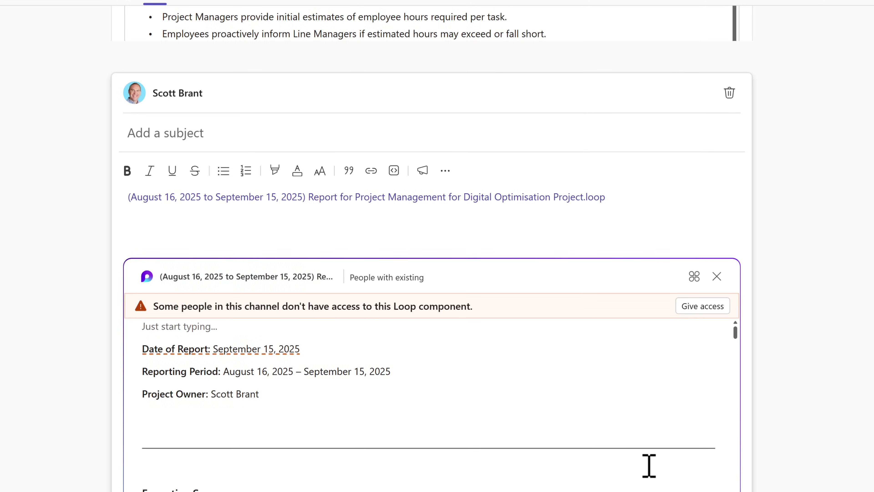
{"action": "left_click", "coordinate": [699, 308]}
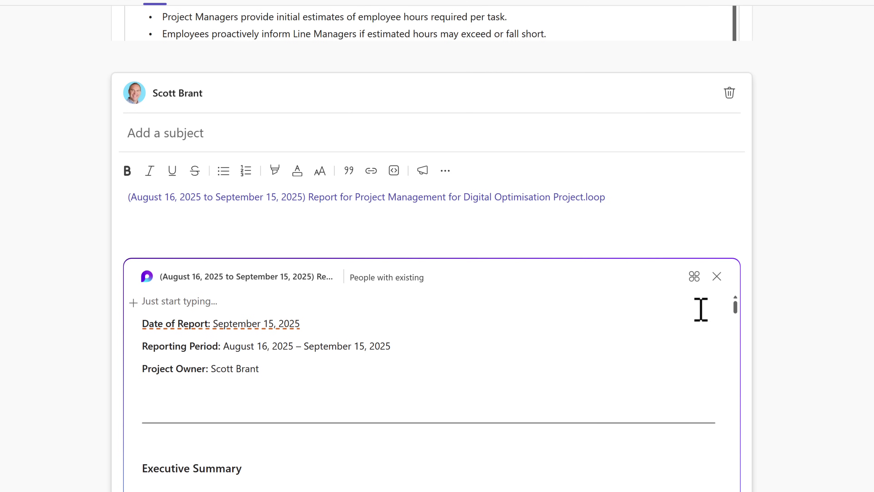
Post the status report message to the Teams channel
{"action": "key", "text": "ctrl+Return"}
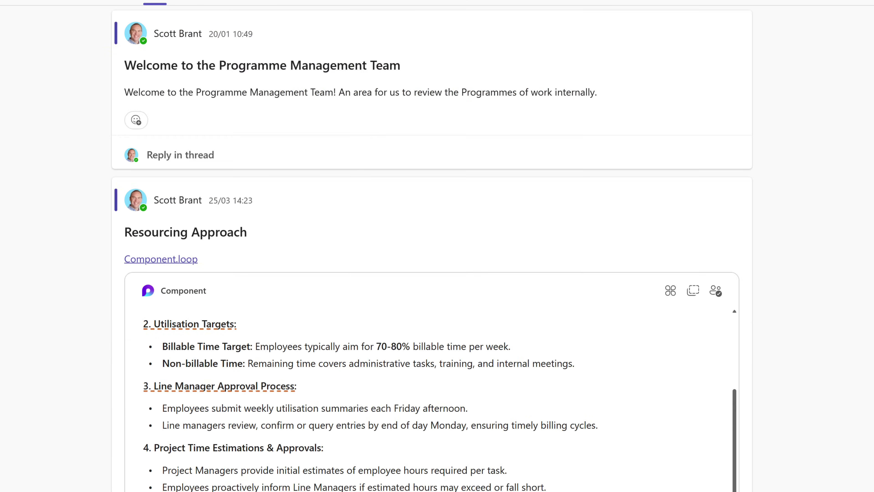